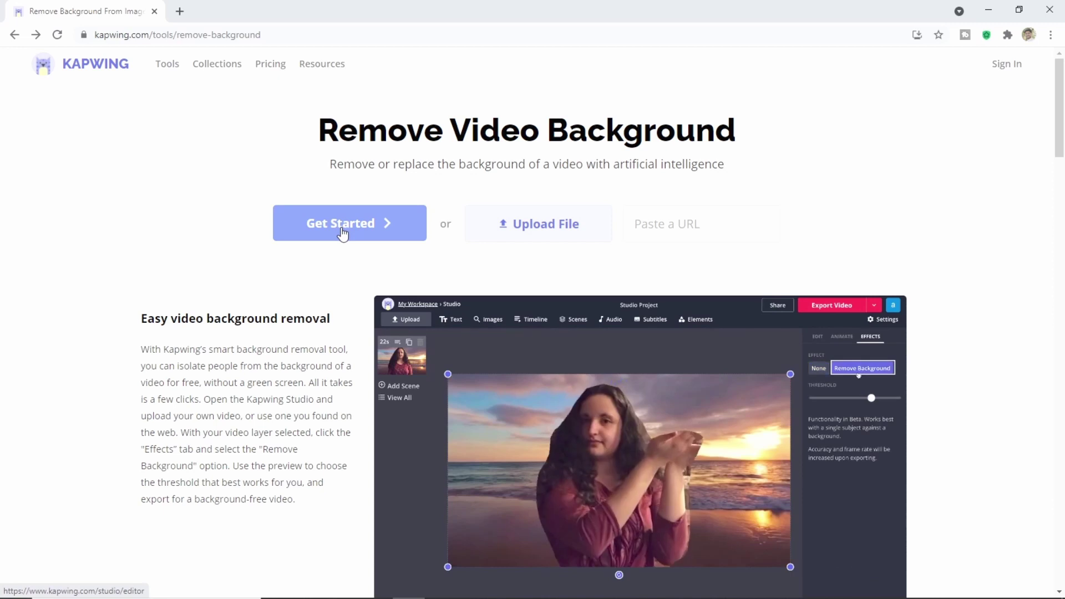
Upload the video "best portable audio system for teachers" from the Videos folder to the background removal tool
{"action": "left_click", "coordinate": [559, 233]}
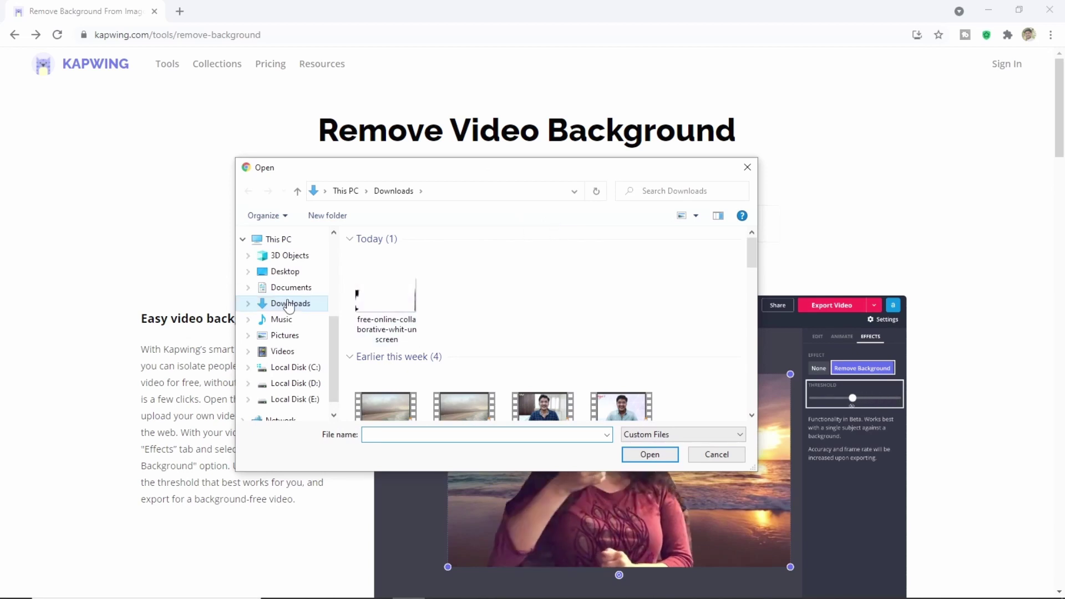
{"action": "left_click", "coordinate": [281, 351]}
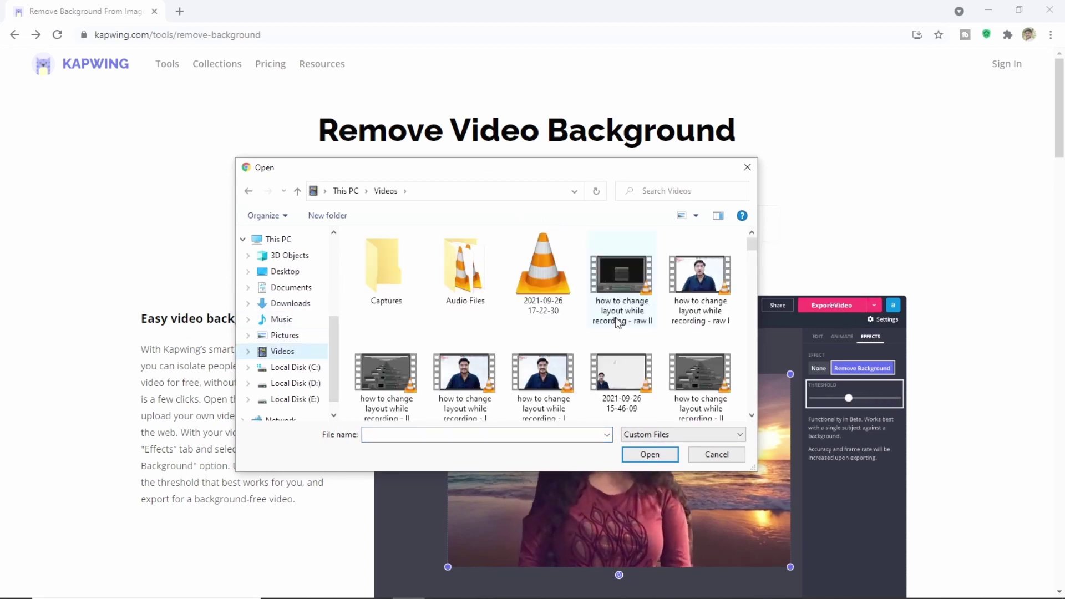
{"action": "scroll", "coordinate": [638, 322], "scroll_direction": "down", "scroll_amount": 8}
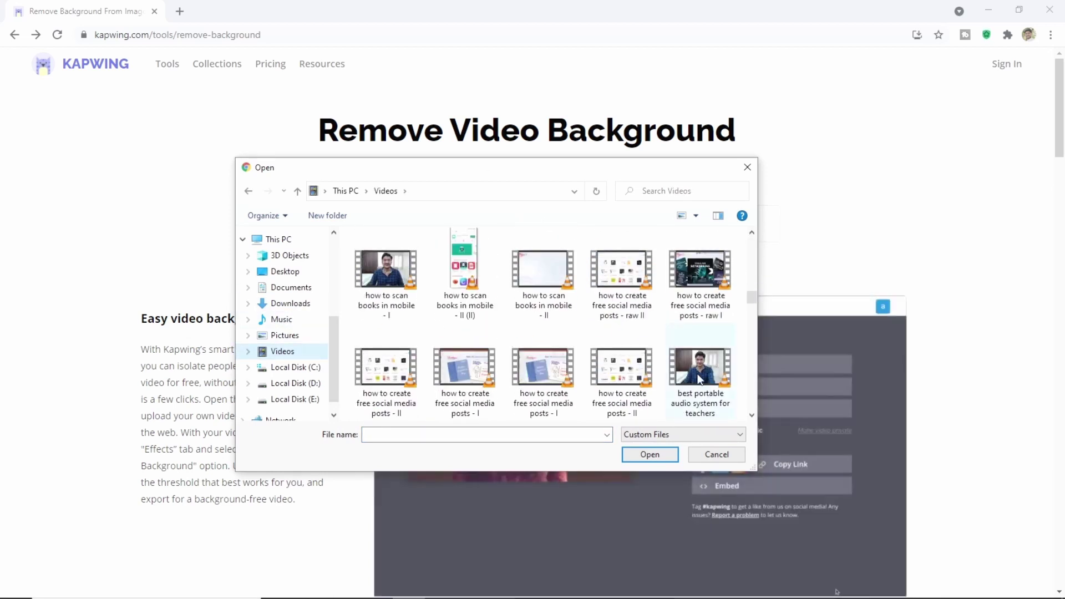
{"action": "left_click", "coordinate": [700, 380]}
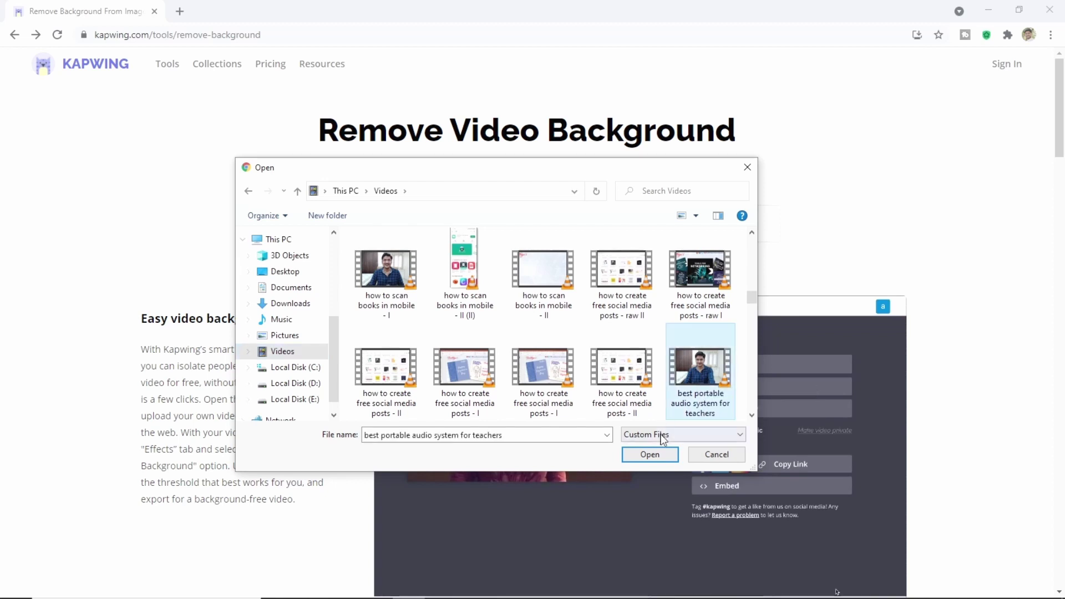
{"action": "left_click", "coordinate": [649, 455]}
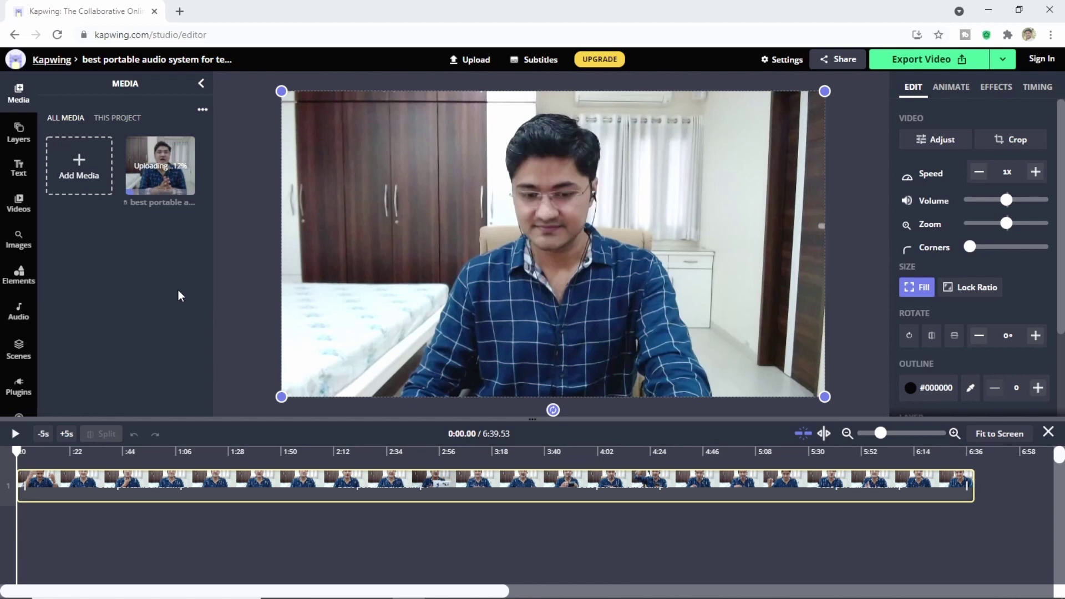
Add the Thumbnails image from the Desktop folder to the project's media
{"action": "left_click", "coordinate": [80, 171]}
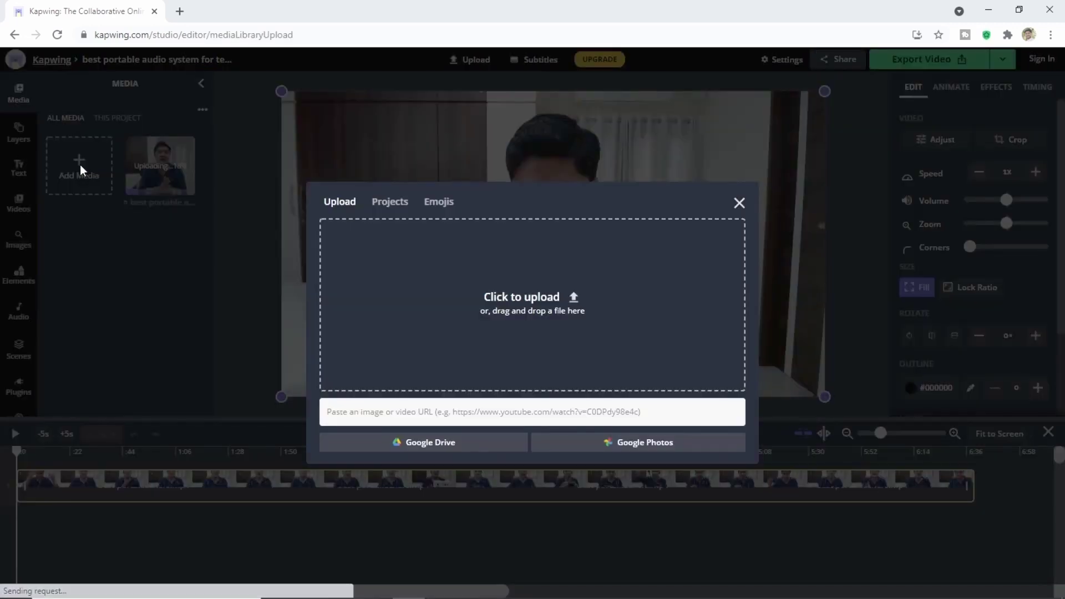
{"action": "left_click", "coordinate": [540, 303]}
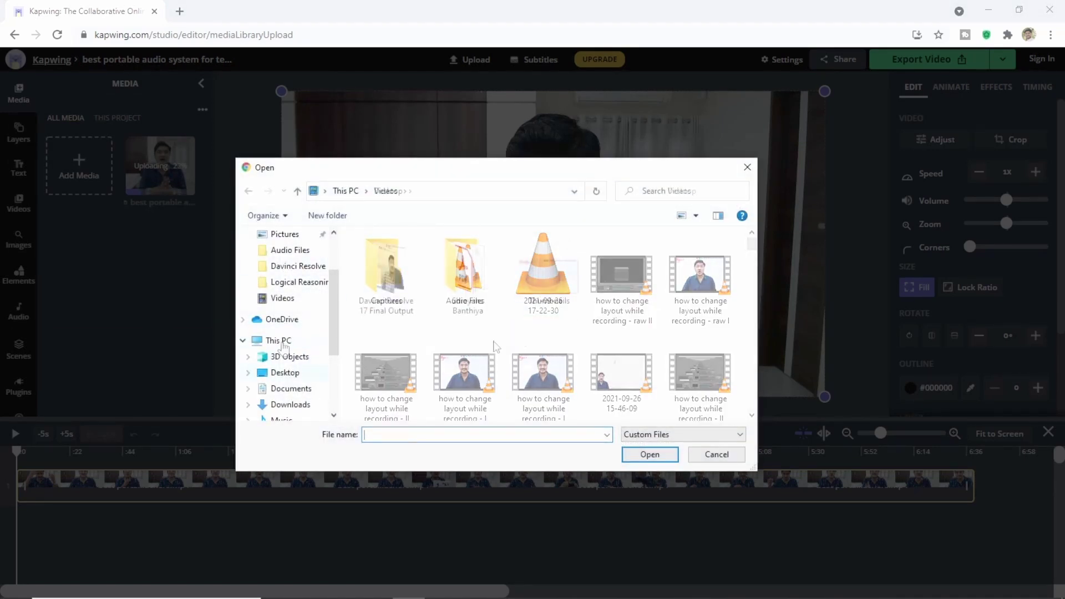
{"action": "left_click", "coordinate": [286, 372]}
{"action": "left_click", "coordinate": [564, 278]}
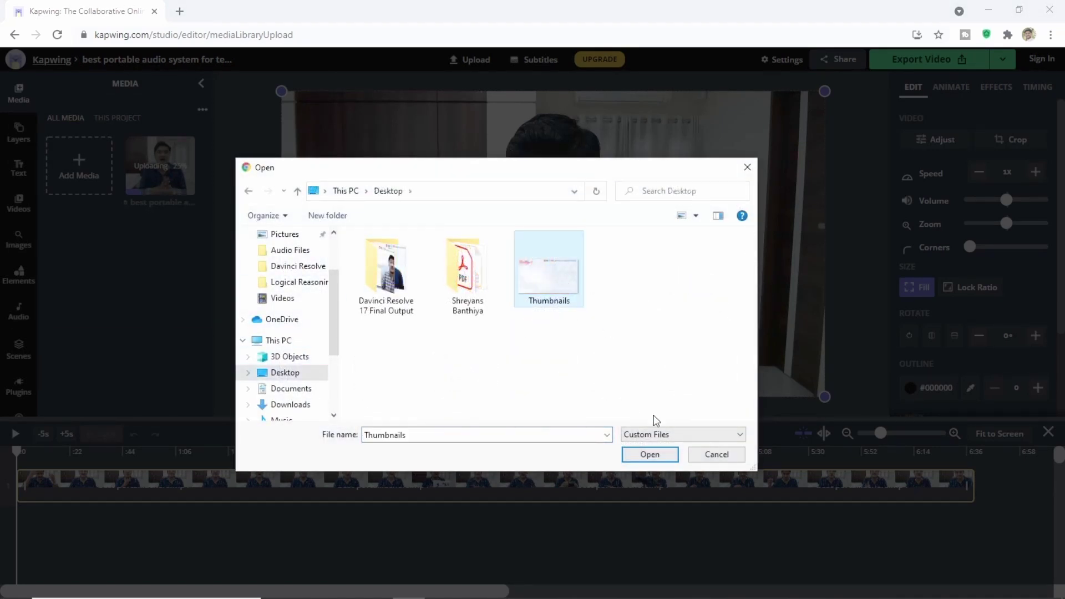
{"action": "left_click", "coordinate": [650, 455]}
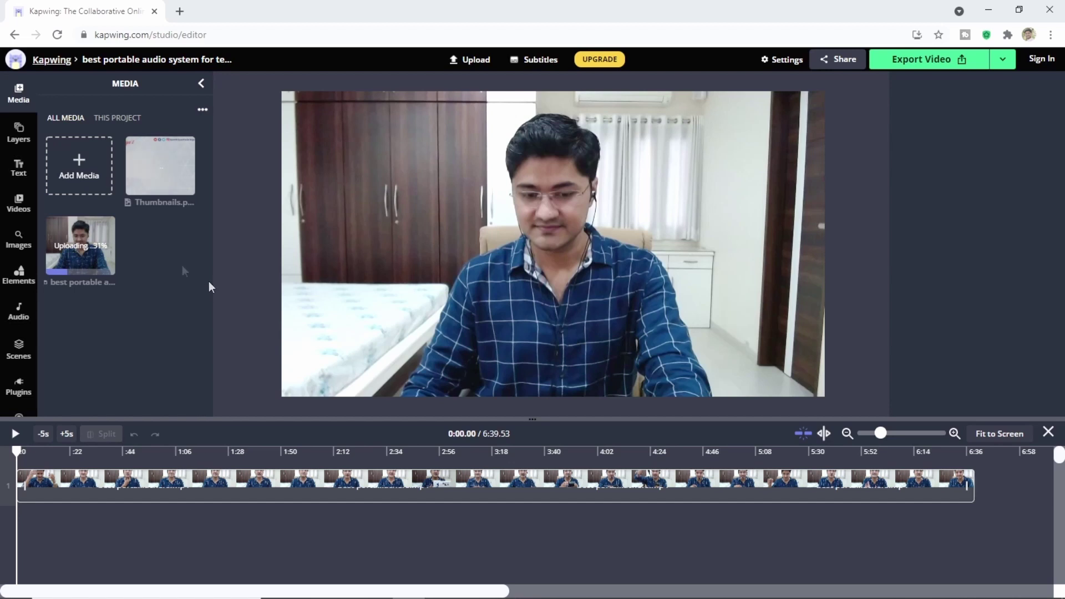
{"action": "mouse_move", "coordinate": [150, 173]}
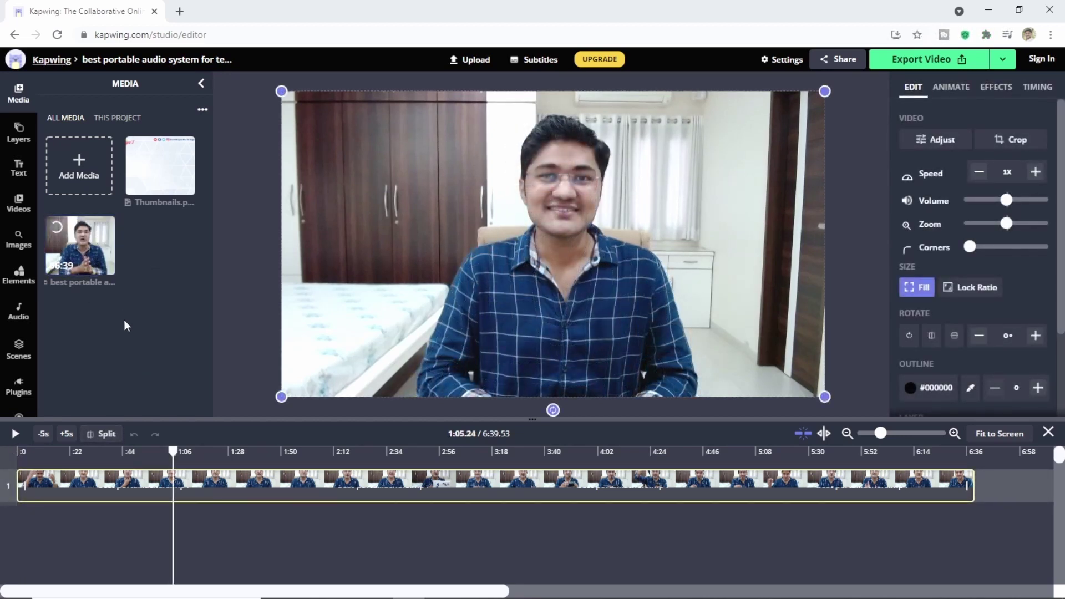
Detach the audio from the video clip in the timeline
{"action": "left_click", "coordinate": [21, 452]}
{"action": "left_click", "coordinate": [228, 452]}
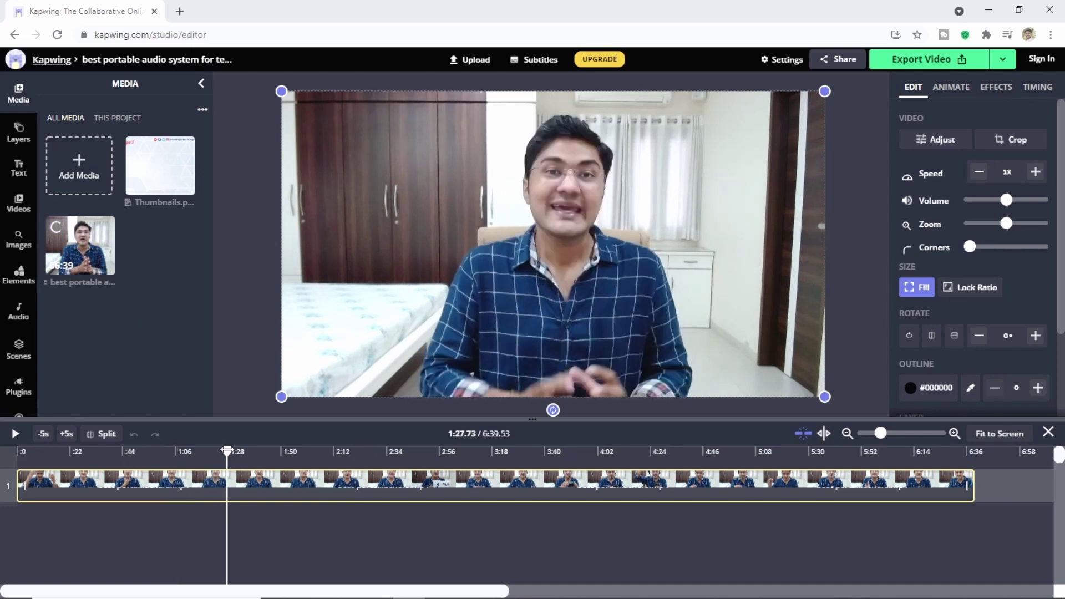
{"action": "right_click", "coordinate": [243, 476]}
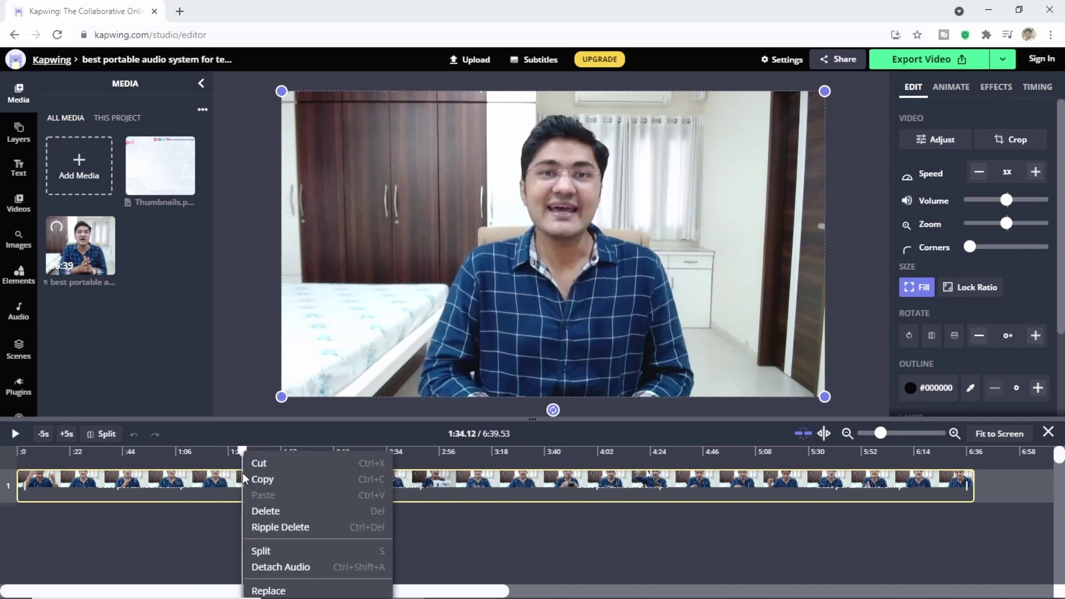
{"action": "left_click", "coordinate": [297, 562]}
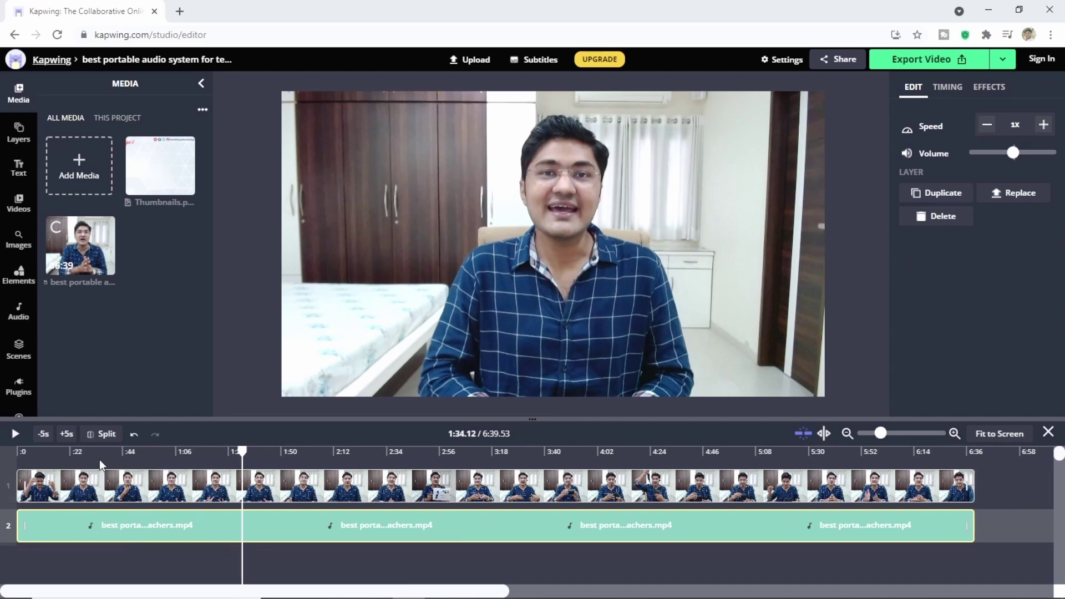
Apply the Remove Background effect to the video layer and lower its threshold to about the middle of the range
{"action": "left_click", "coordinate": [24, 456]}
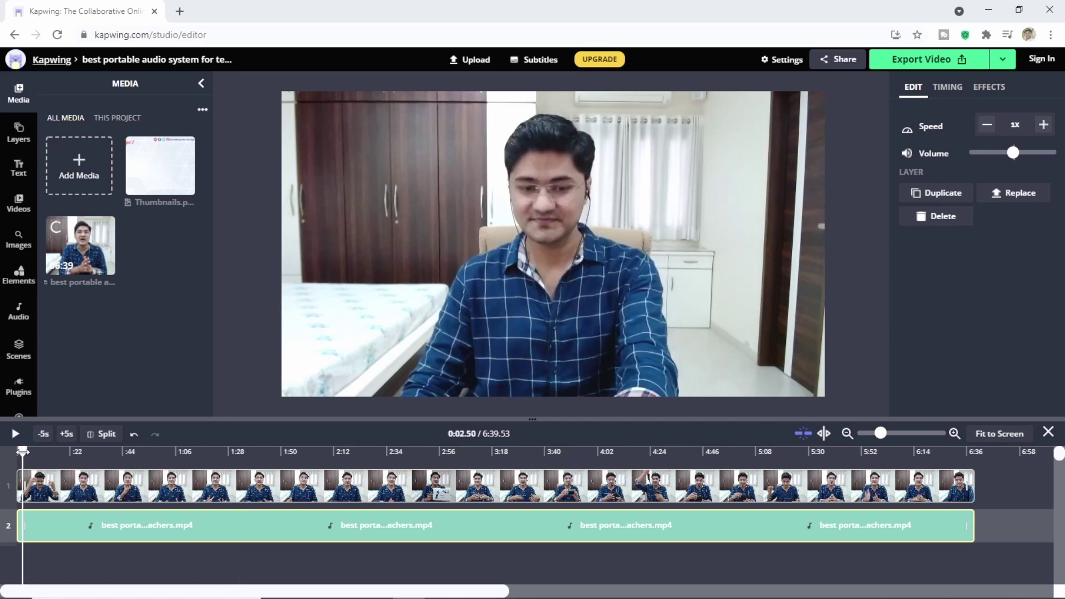
{"action": "left_click", "coordinate": [72, 486]}
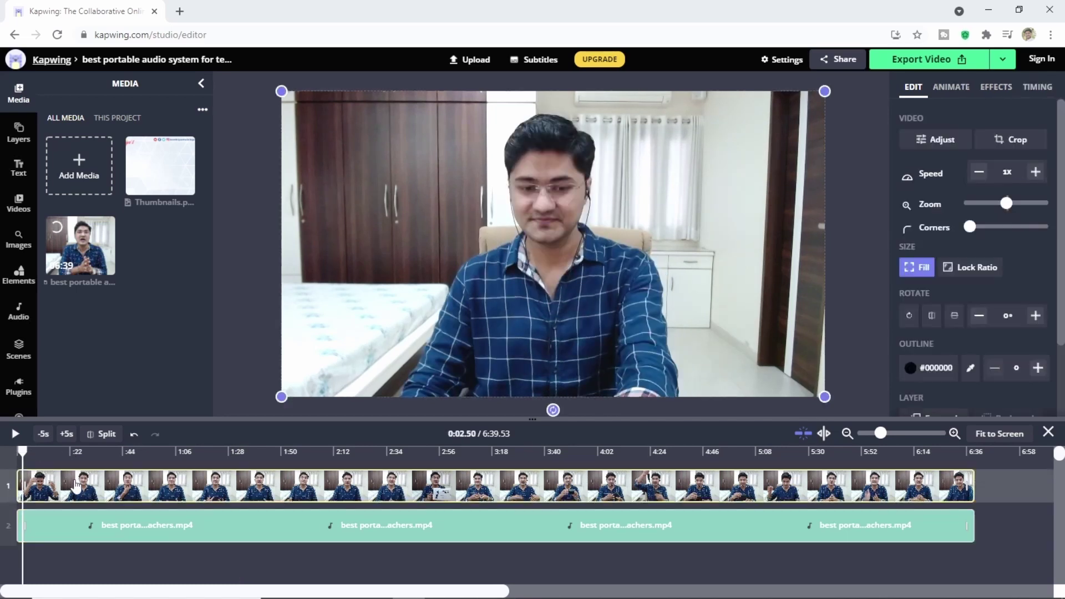
{"action": "left_click", "coordinate": [103, 530]}
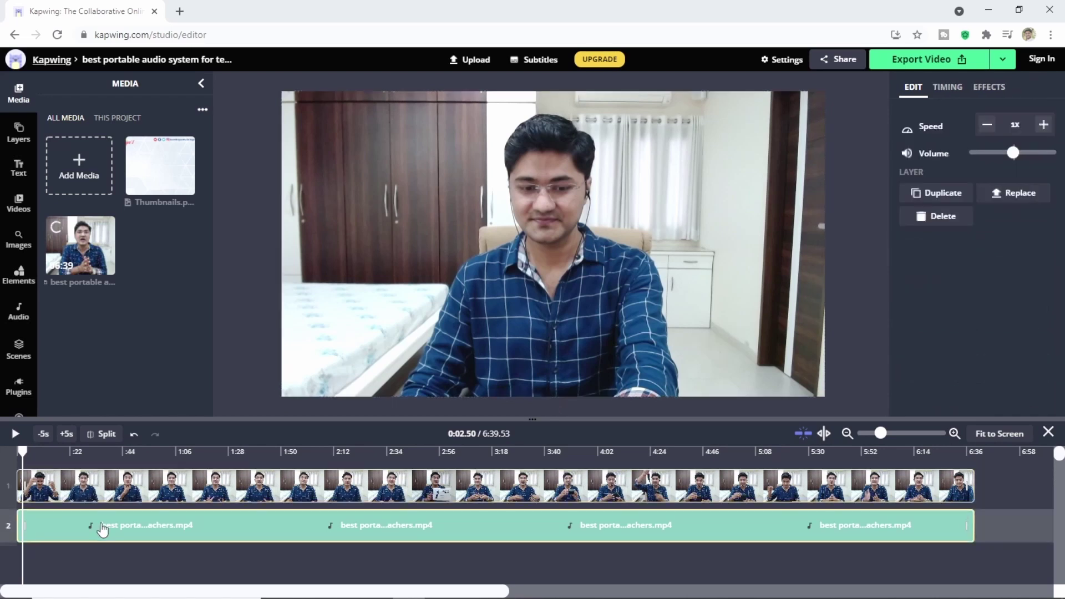
{"action": "left_click", "coordinate": [133, 494]}
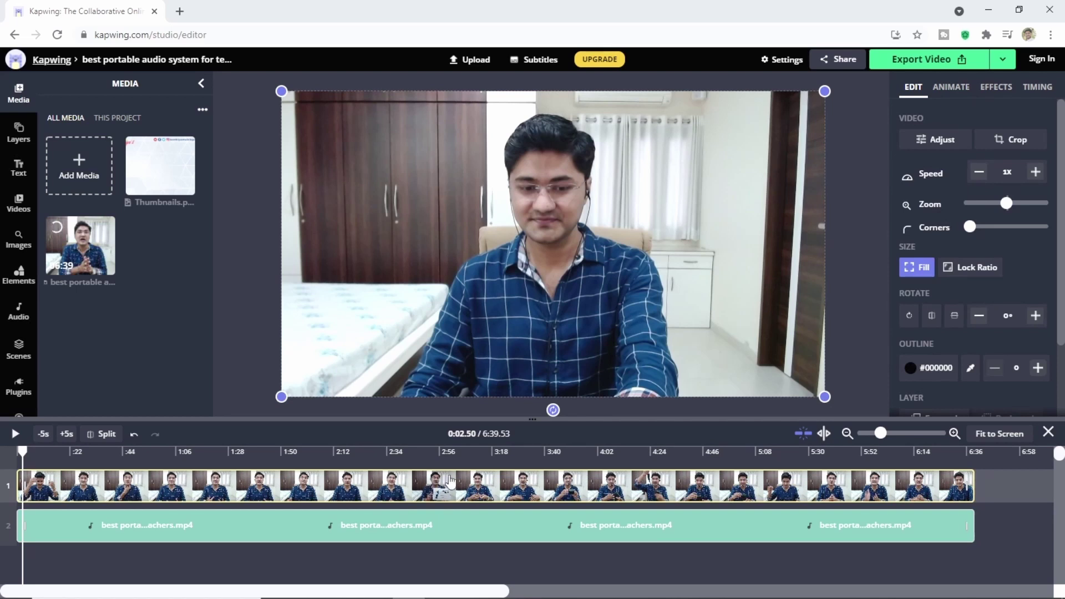
{"action": "left_click", "coordinate": [997, 89]}
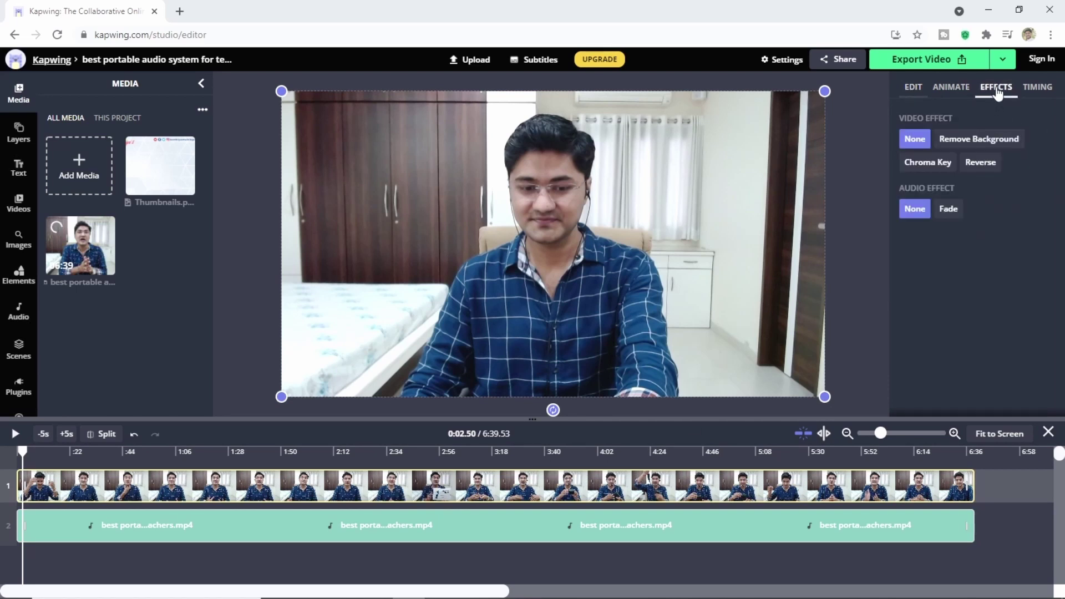
{"action": "left_click", "coordinate": [978, 143]}
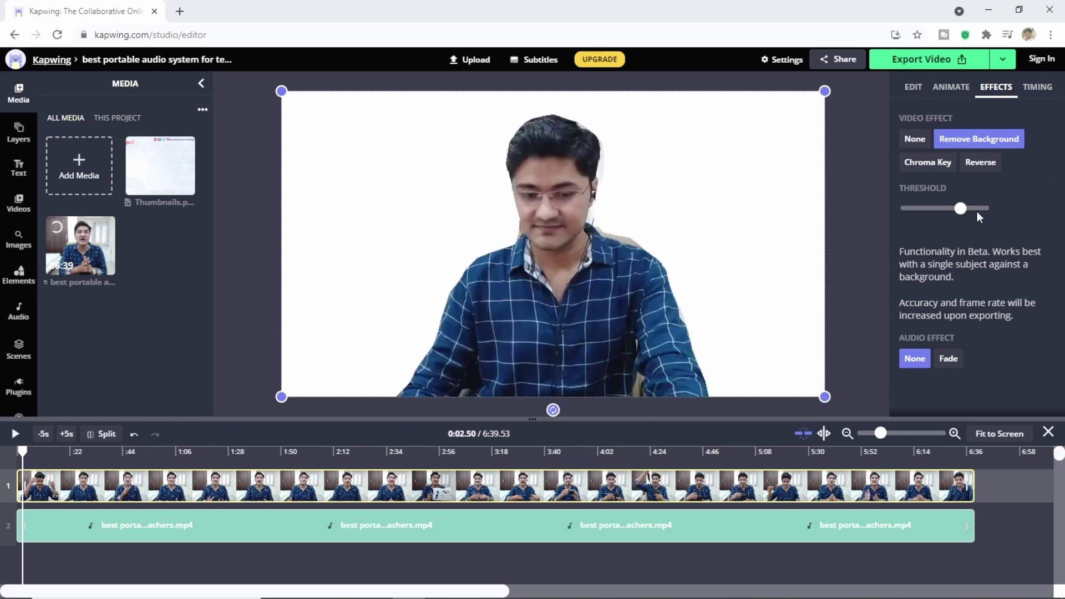
{"action": "left_click_drag", "start_coordinate": [959, 215], "coordinate": [942, 215]}
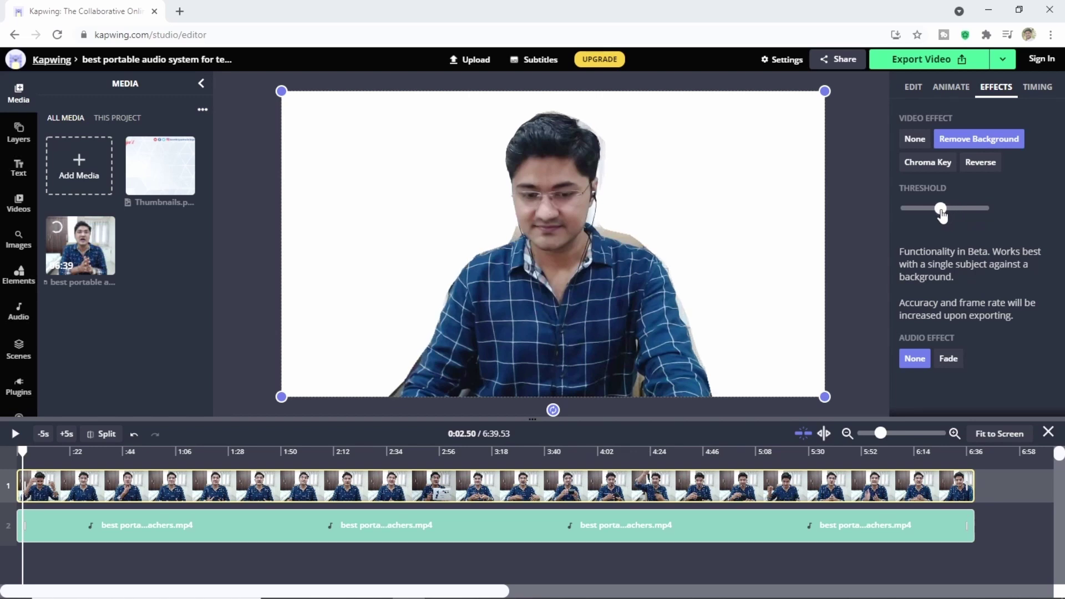
{"action": "mouse_move", "coordinate": [942, 216]}
{"action": "left_mouse_down"}
{"action": "mouse_move", "coordinate": [1016, 219]}
{"action": "mouse_move", "coordinate": [921, 215]}
{"action": "mouse_move", "coordinate": [942, 220]}
{"action": "left_mouse_up"}
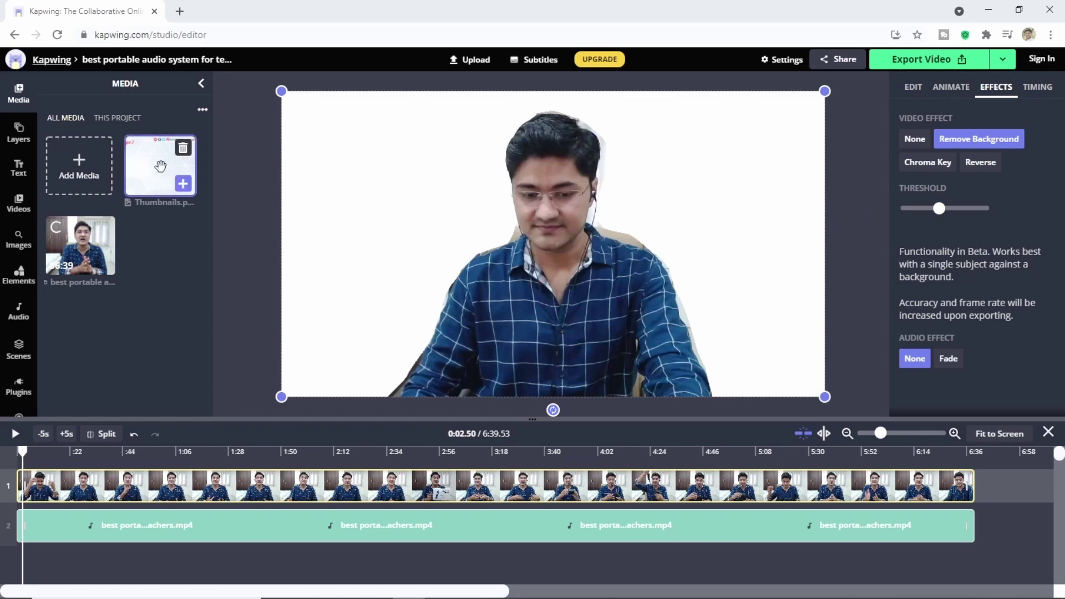
Add the Thumbnails image as a background filling the whole canvas and send it to the back behind the video
{"action": "left_click_drag", "start_coordinate": [156, 171], "coordinate": [356, 217]}
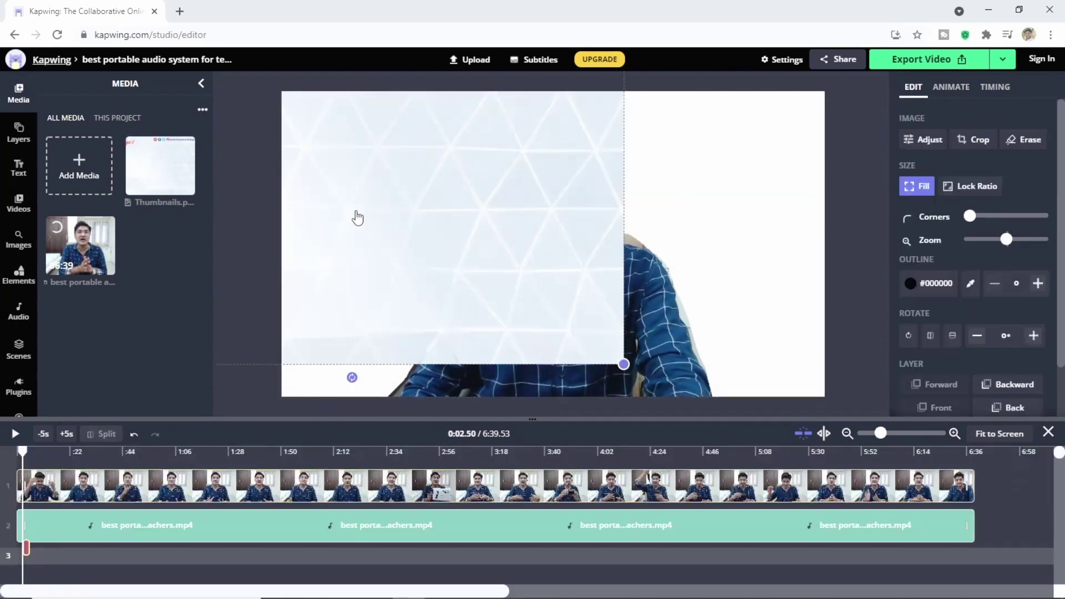
{"action": "left_click_drag", "start_coordinate": [614, 309], "coordinate": [612, 280]}
{"action": "right_click", "coordinate": [591, 217]}
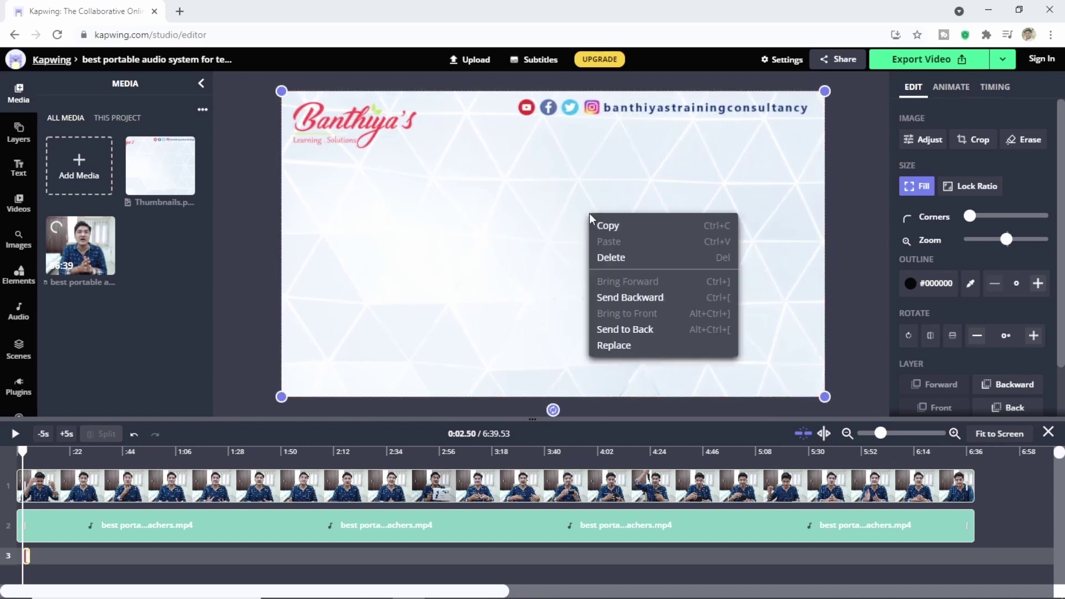
{"action": "left_click", "coordinate": [628, 299]}
{"action": "right_click", "coordinate": [546, 224]}
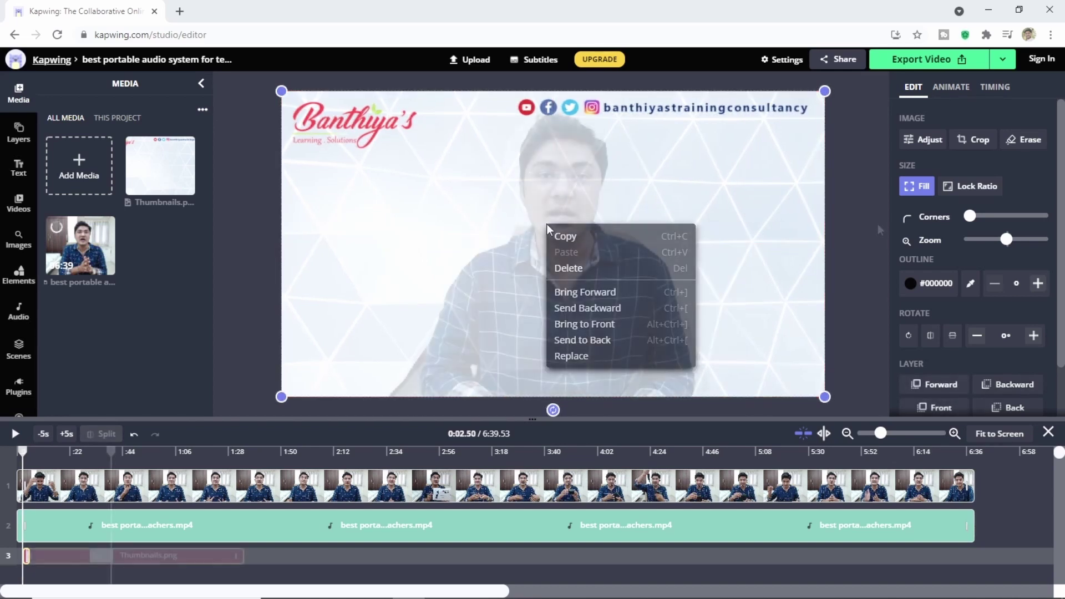
{"action": "left_click", "coordinate": [584, 339]}
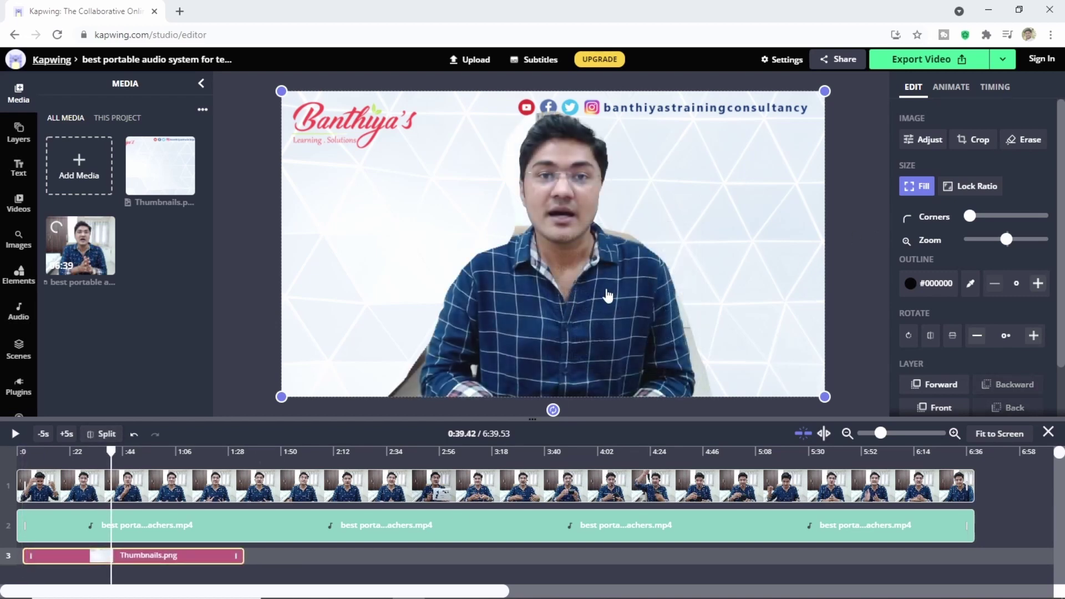
Scale the video layer down slightly from its upper corners and raise its Remove Background threshold a little
{"action": "left_click", "coordinate": [584, 297]}
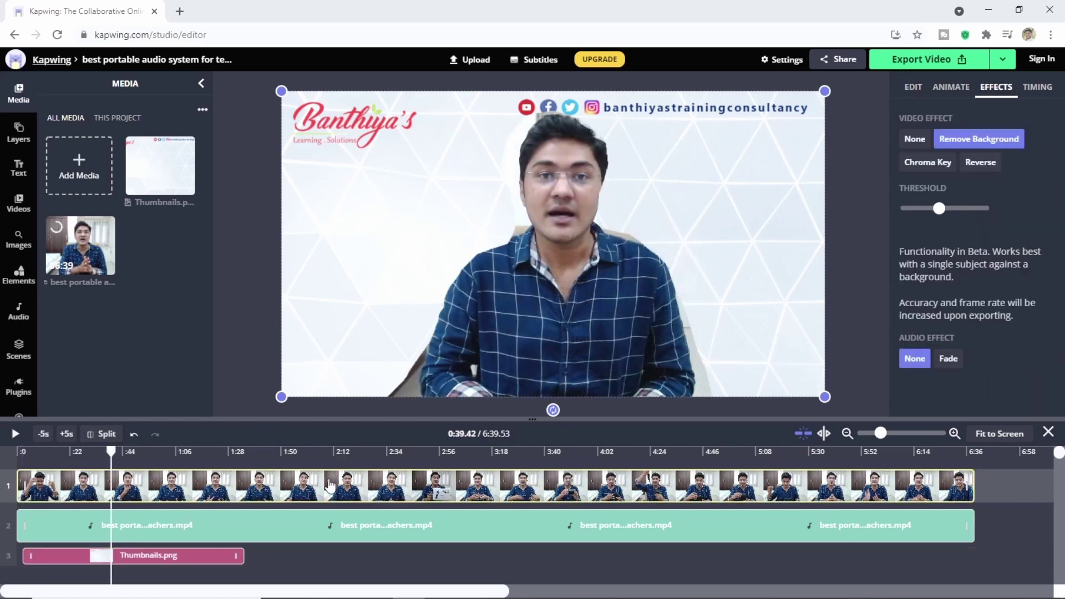
{"action": "left_click_drag", "start_coordinate": [281, 91], "coordinate": [297, 105]}
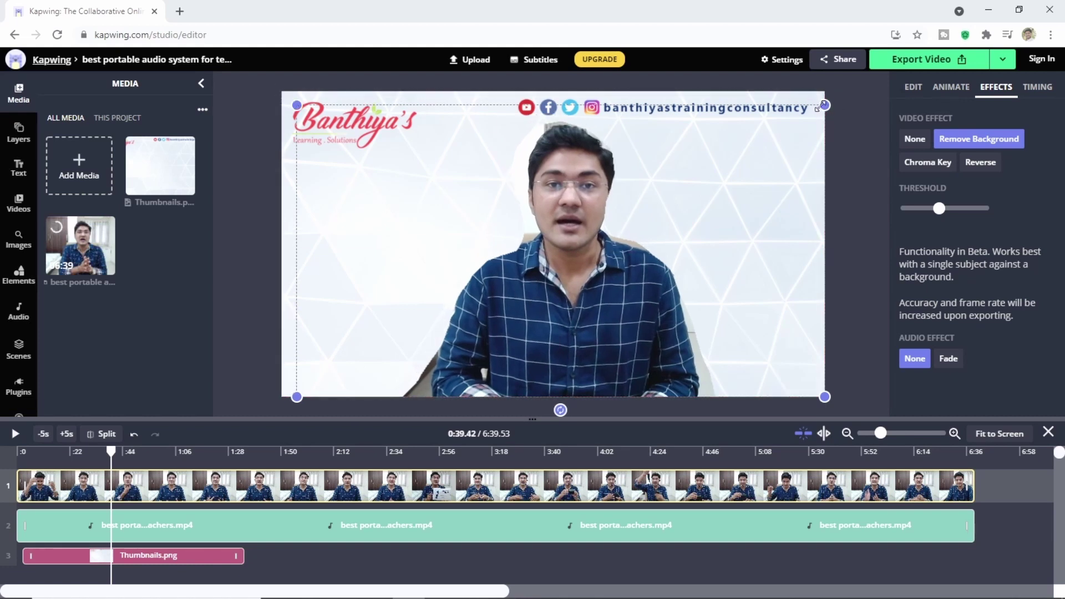
{"action": "mouse_move", "coordinate": [825, 106]}
{"action": "left_mouse_down"}
{"action": "mouse_move", "coordinate": [796, 112]}
{"action": "mouse_move", "coordinate": [810, 108]}
{"action": "left_mouse_up"}
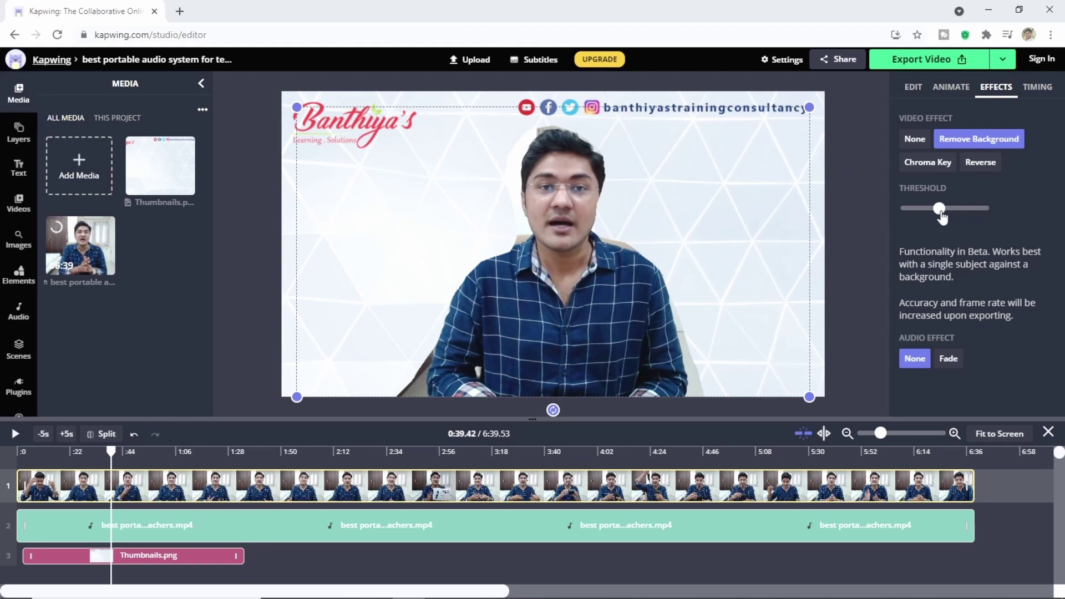
{"action": "left_click_drag", "start_coordinate": [941, 213], "coordinate": [949, 213]}
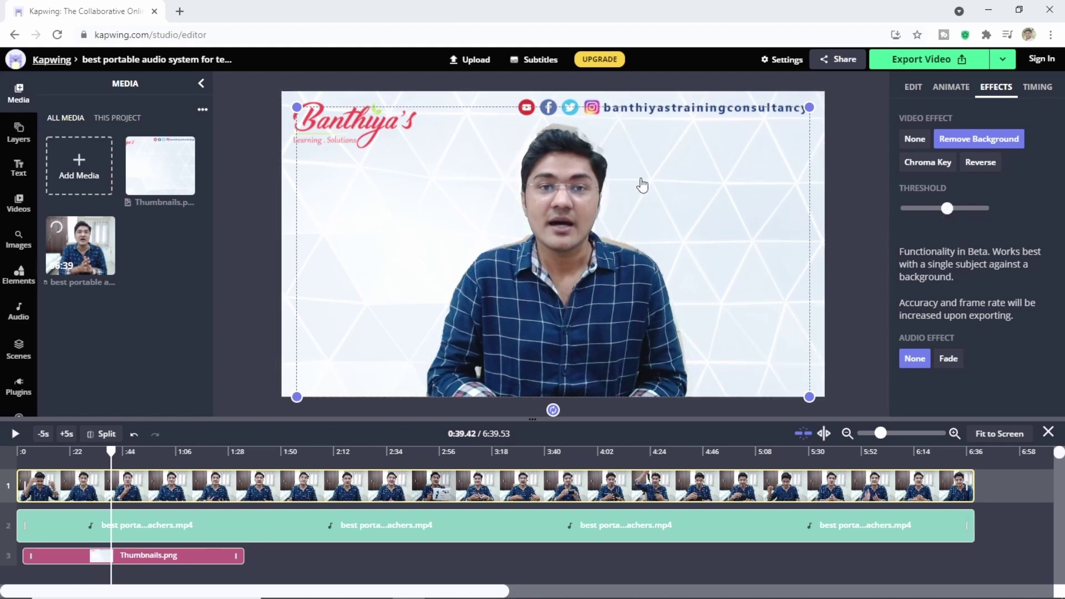
Move the Thumbnails.png clip to the start of the timeline and extend it to the video's end at 6:39.53
{"action": "left_click", "coordinate": [23, 458]}
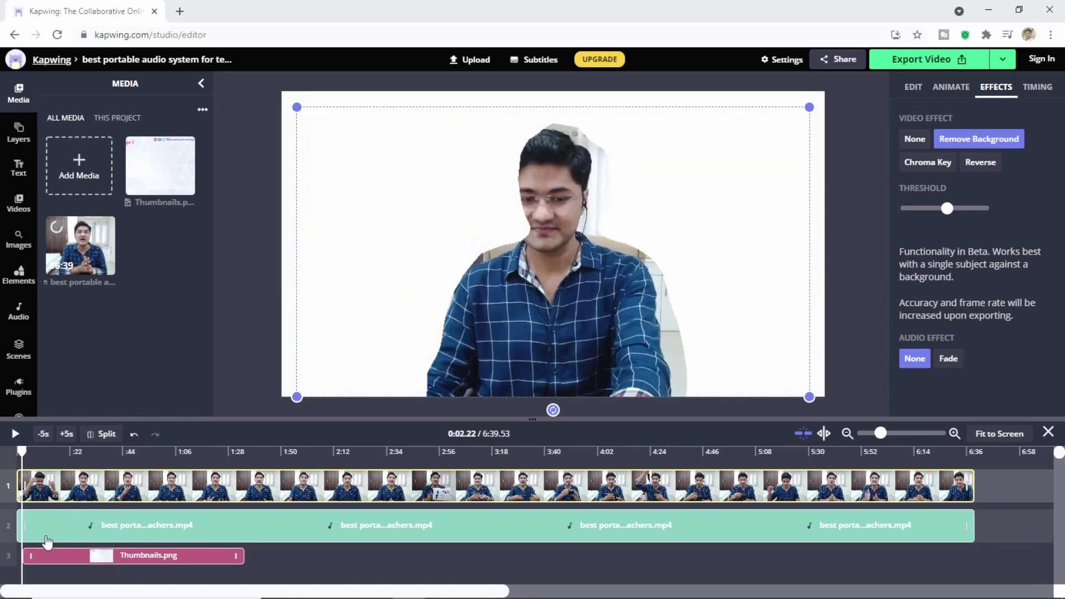
{"action": "left_click", "coordinate": [95, 558]}
{"action": "left_click_drag", "start_coordinate": [95, 558], "coordinate": [90, 558]}
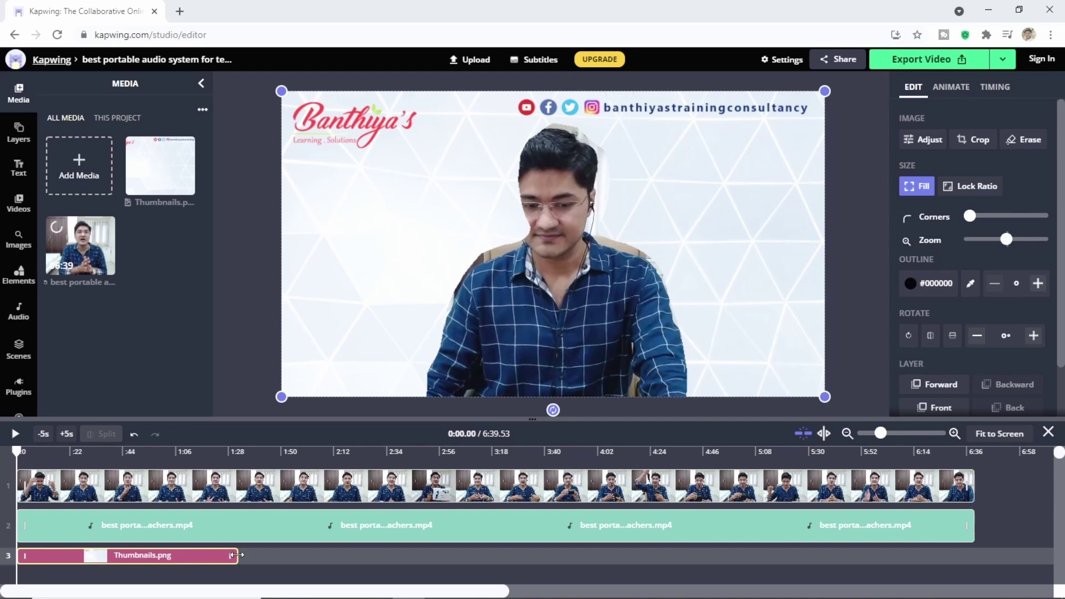
{"action": "left_click_drag", "start_coordinate": [238, 555], "coordinate": [974, 540]}
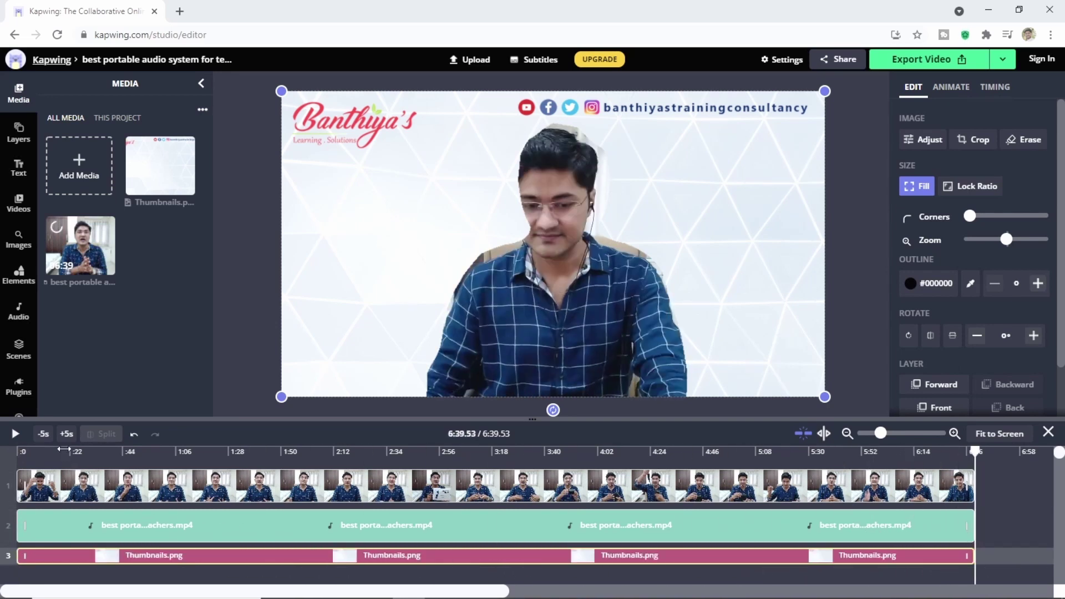
Check the replaced background at several points along the timeline and play a short section near the beginning
{"action": "left_click", "coordinate": [64, 450]}
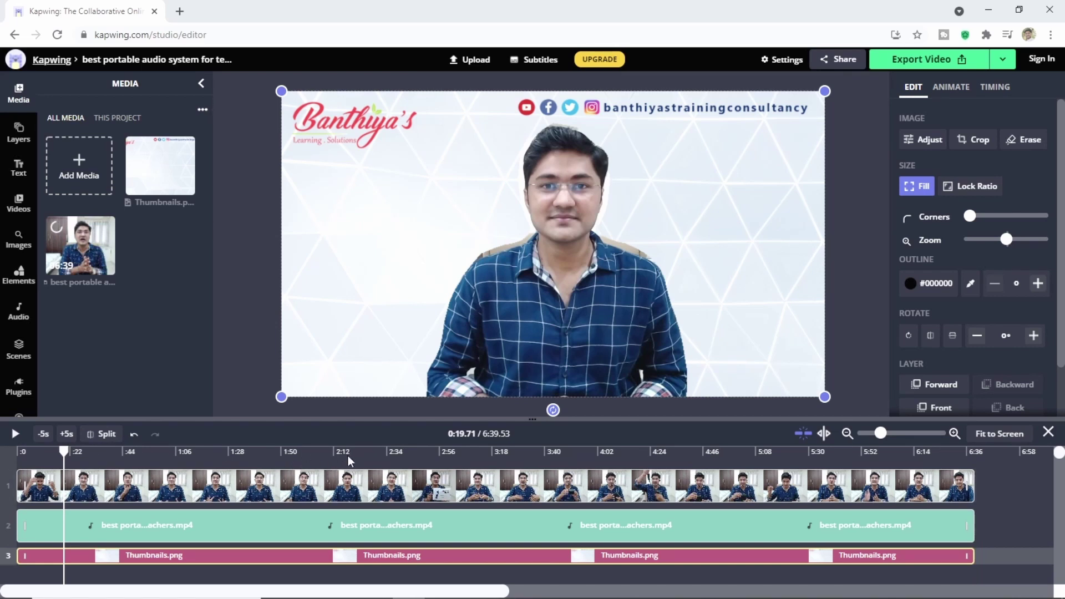
{"action": "left_click", "coordinate": [424, 452]}
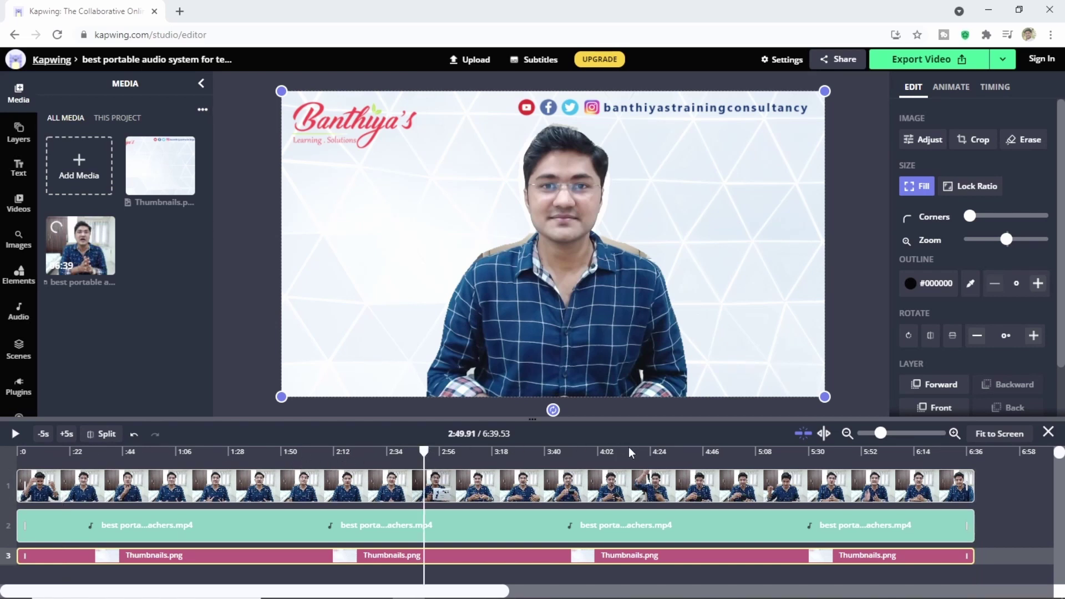
{"action": "left_click", "coordinate": [754, 451]}
{"action": "left_click", "coordinate": [860, 452]}
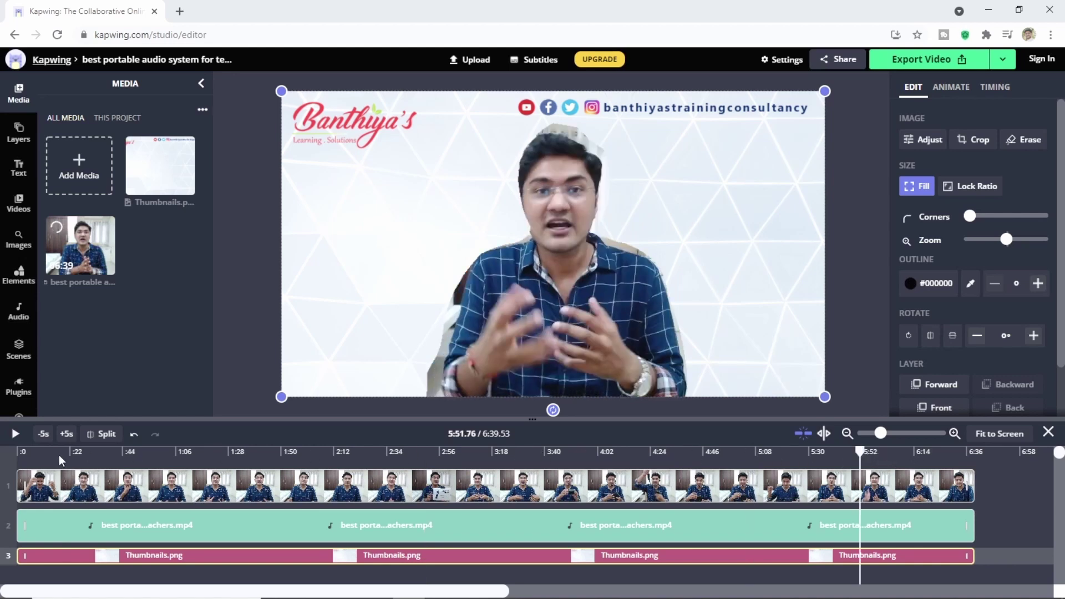
{"action": "left_click", "coordinate": [35, 453]}
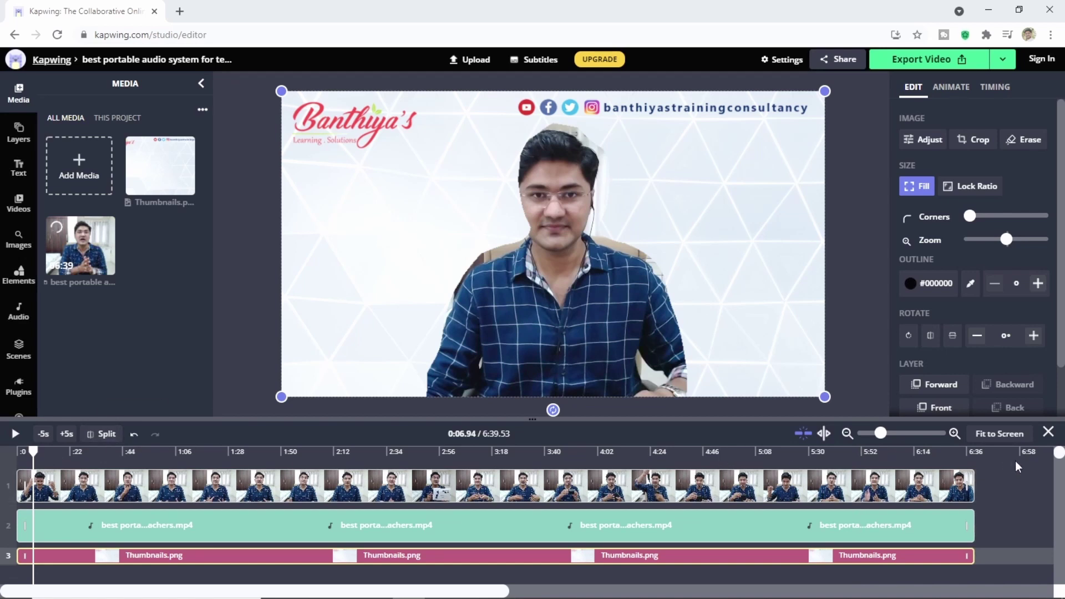
{"action": "key", "text": "space"}
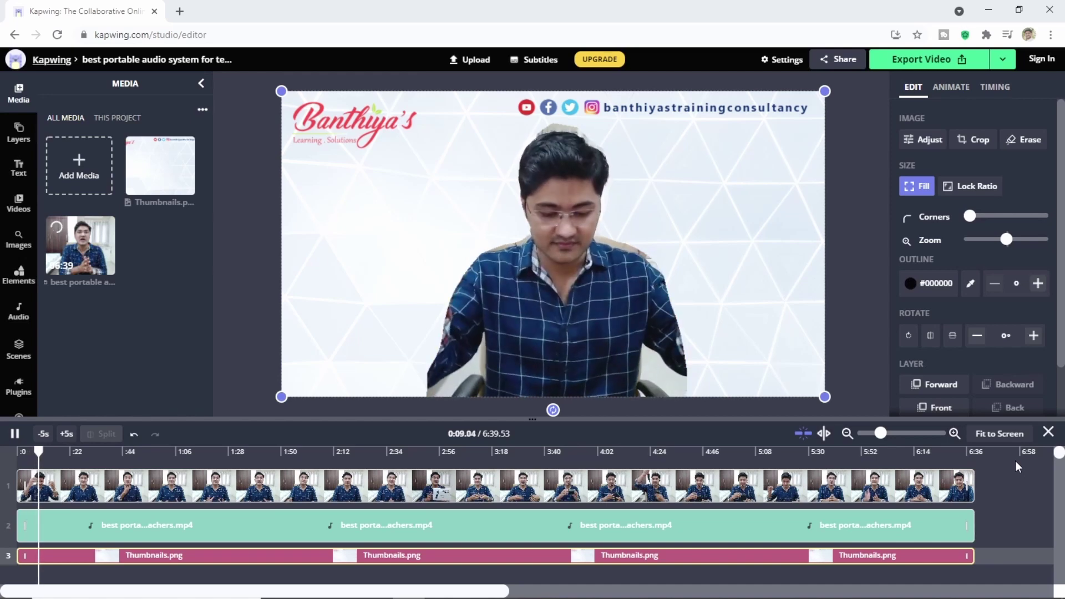
{"action": "left_click", "coordinate": [651, 497]}
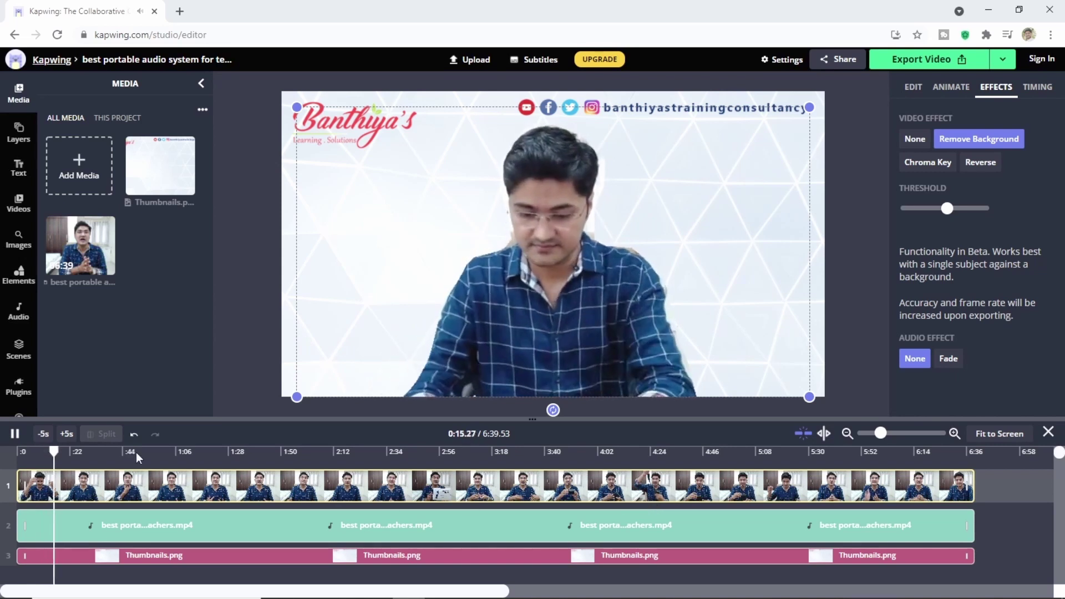
{"action": "key", "text": "space"}
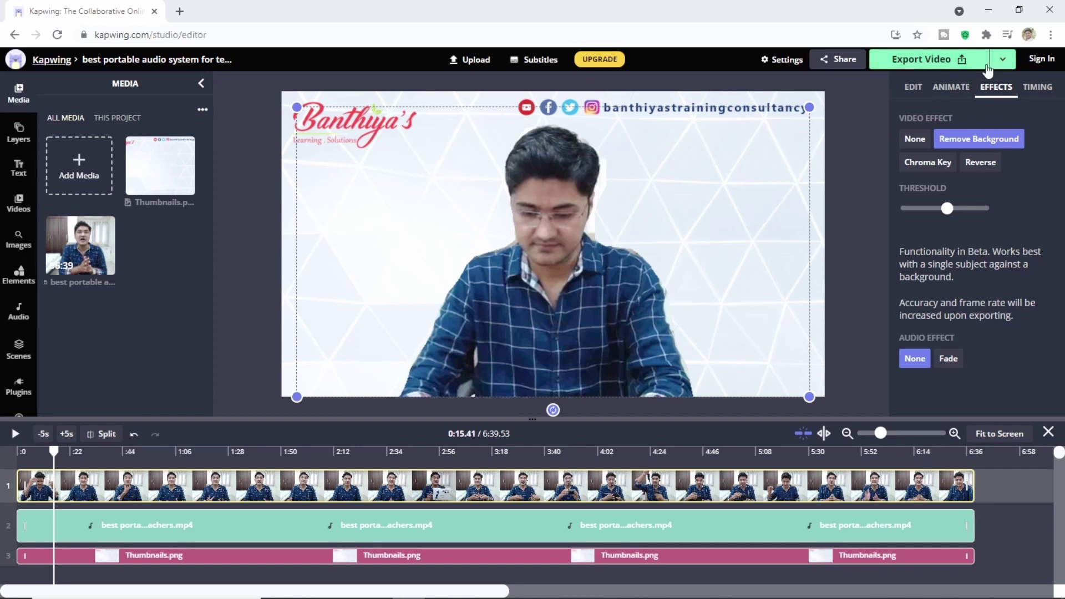
Export the finished video
{"action": "left_click", "coordinate": [961, 63]}
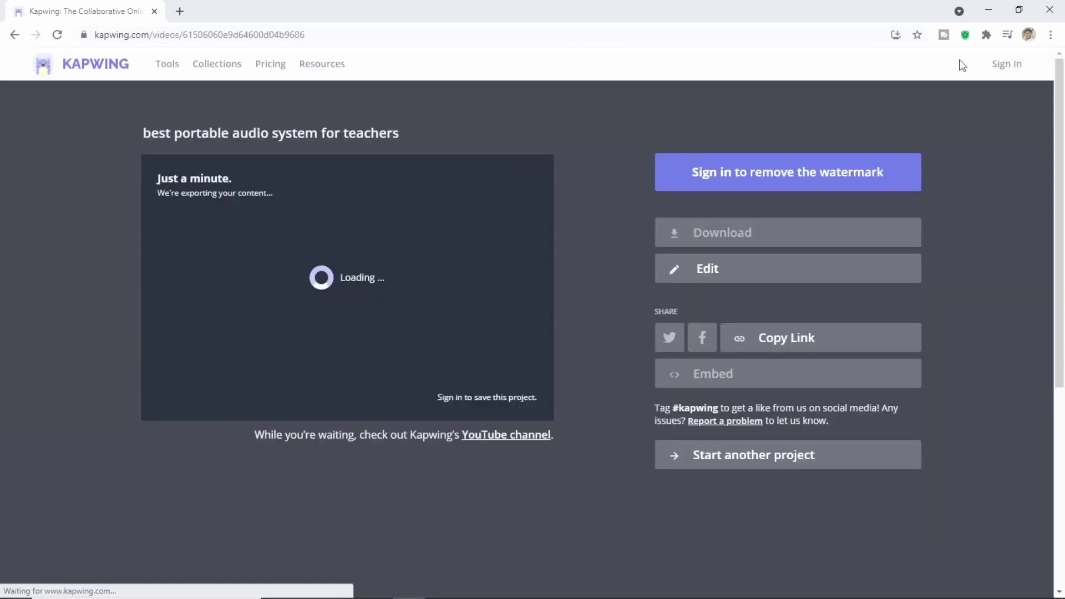